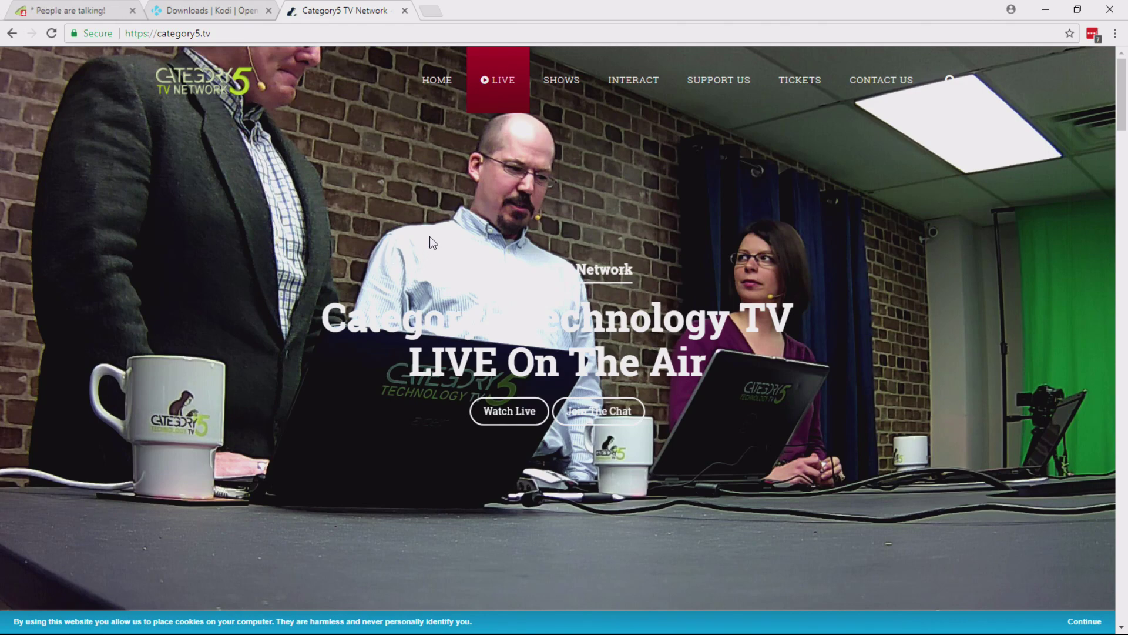
# Scroll the Category5 TV home page down to its footer, passing the SHOWS and INTERACT menus
pyautogui.scroll(-20, 430, 237)
pyautogui.scroll(-20, 429, 236)
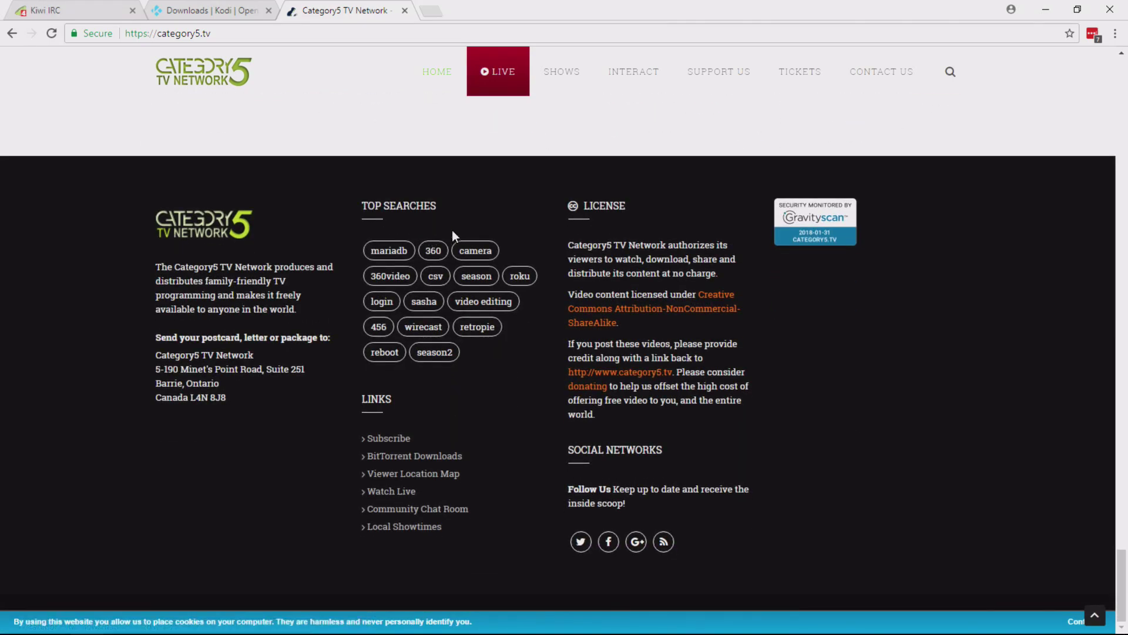
pyautogui.moveTo(564, 77)
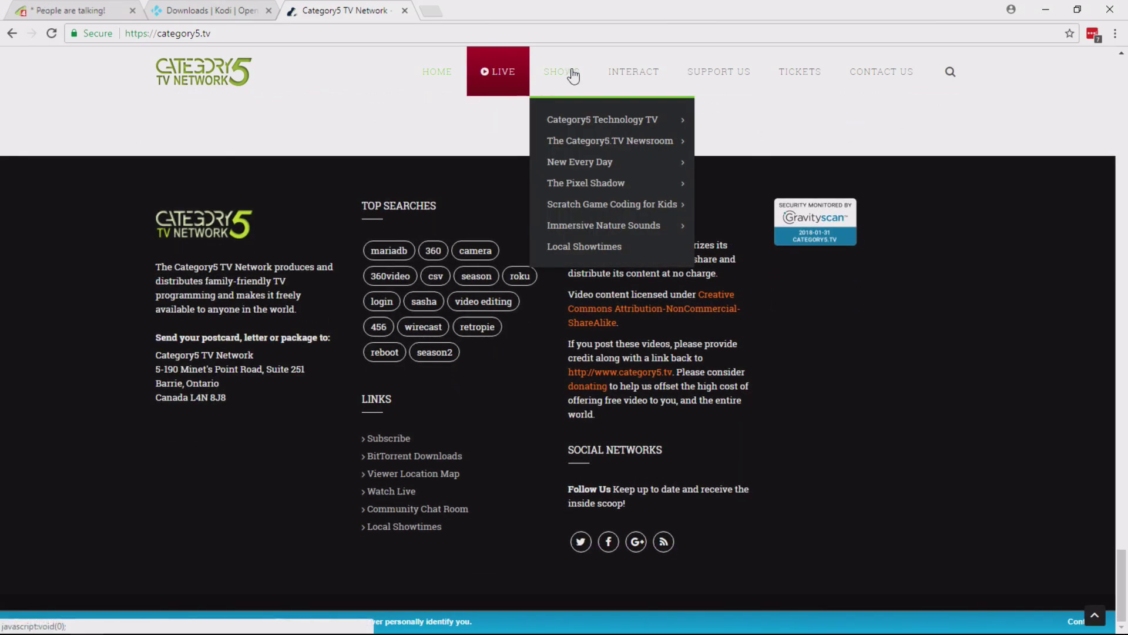
pyautogui.moveTo(615, 77)
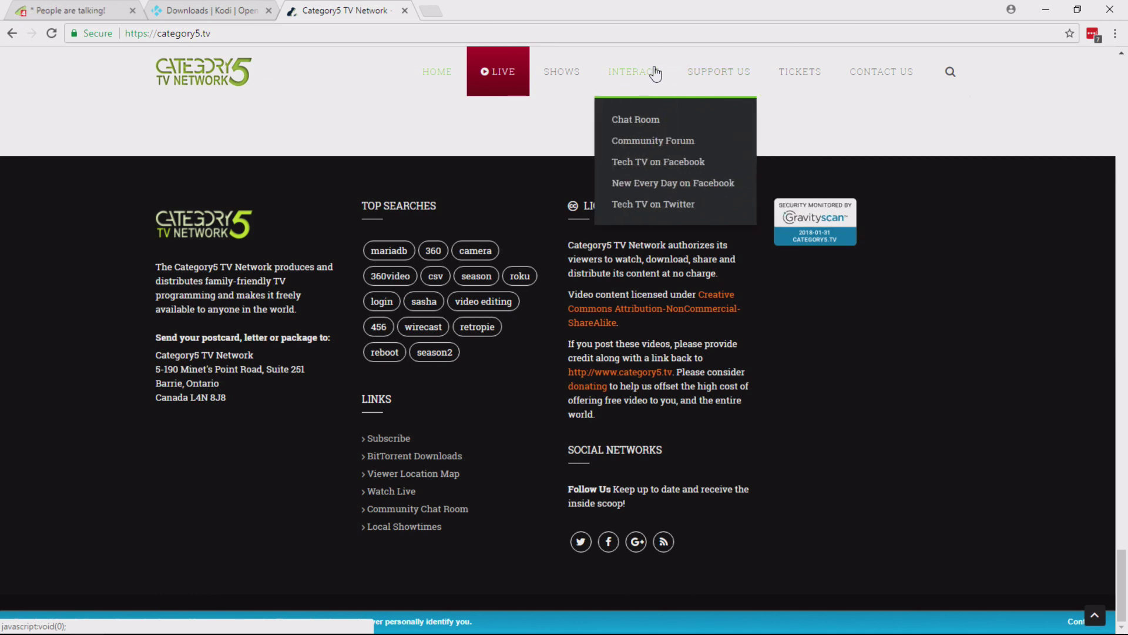
pyautogui.moveTo(690, 76)
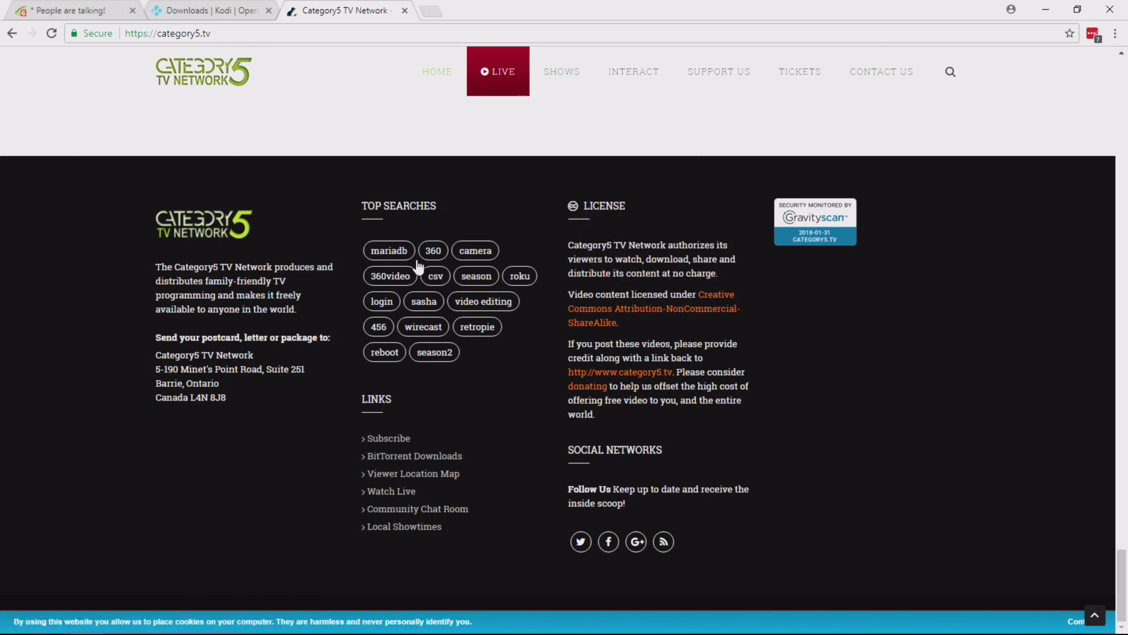
# Open the Subscribe page from the footer and download the Kodi plugin zip
pyautogui.click(394, 439)
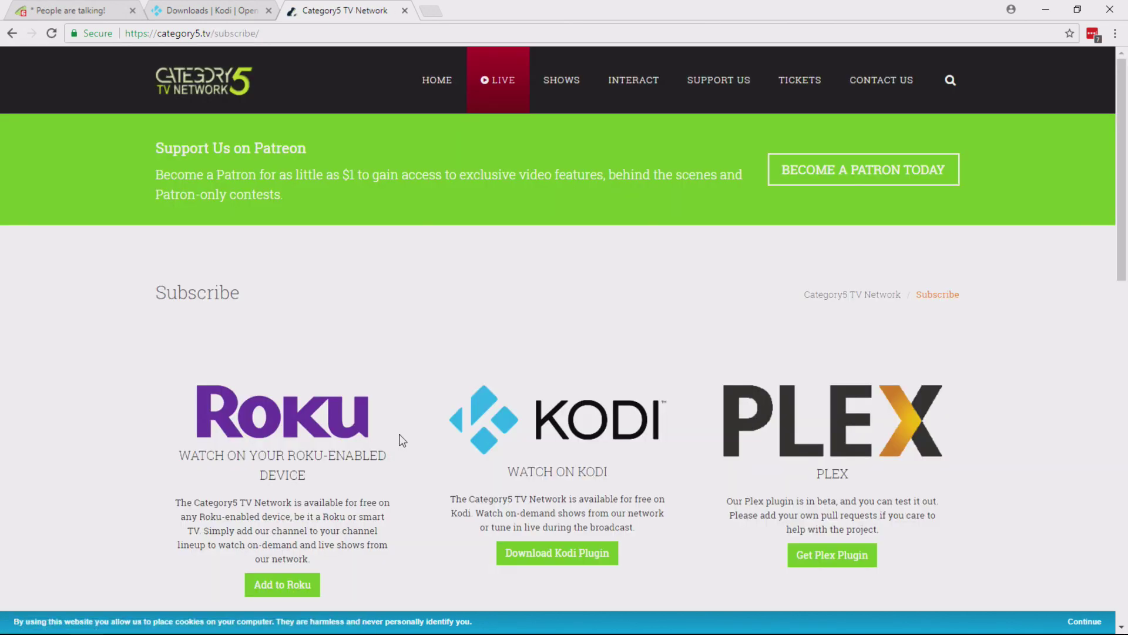
pyautogui.scroll(-2, 399, 430)
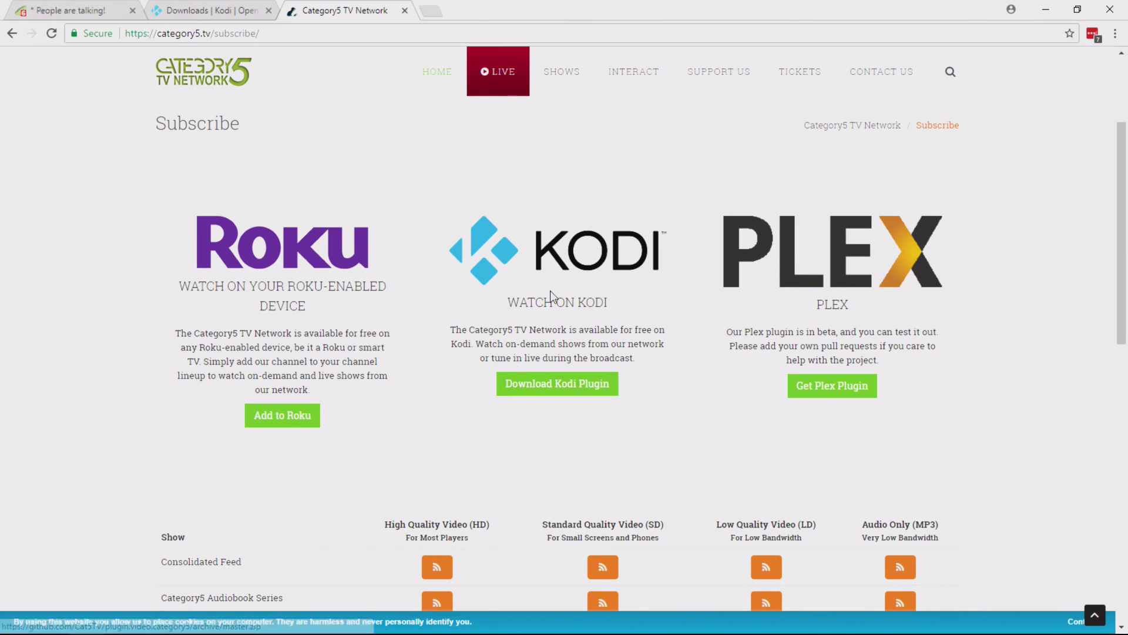
pyautogui.click(564, 387)
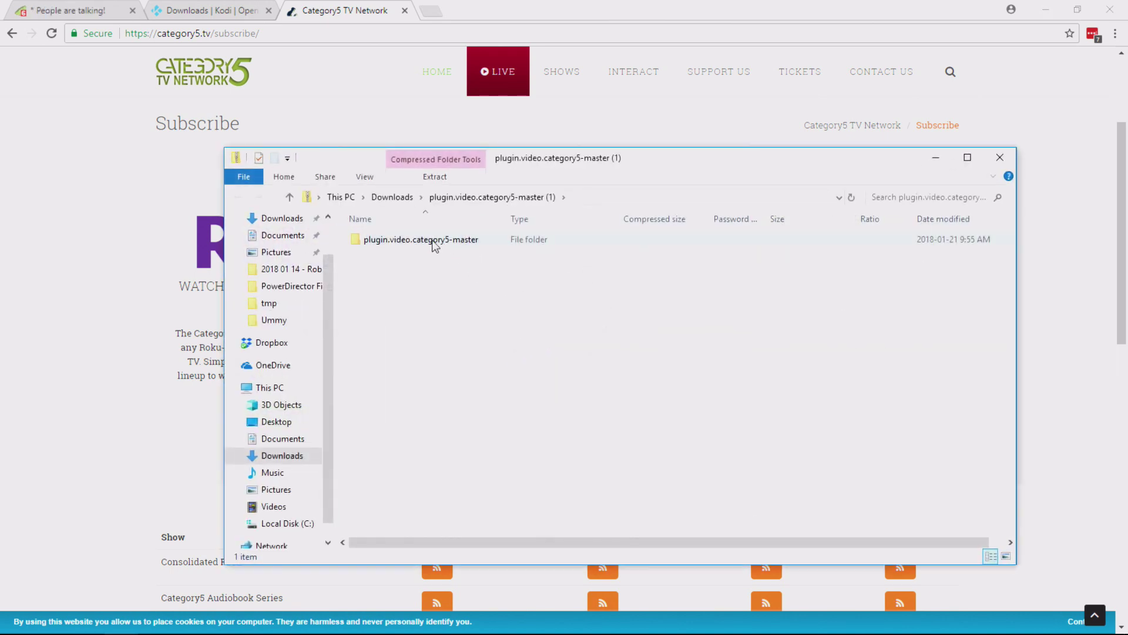
# Close the zip's Explorer window and launch Kodi from a Start menu search for 'kodi'
pyautogui.click(998, 158)
pyautogui.press('super')
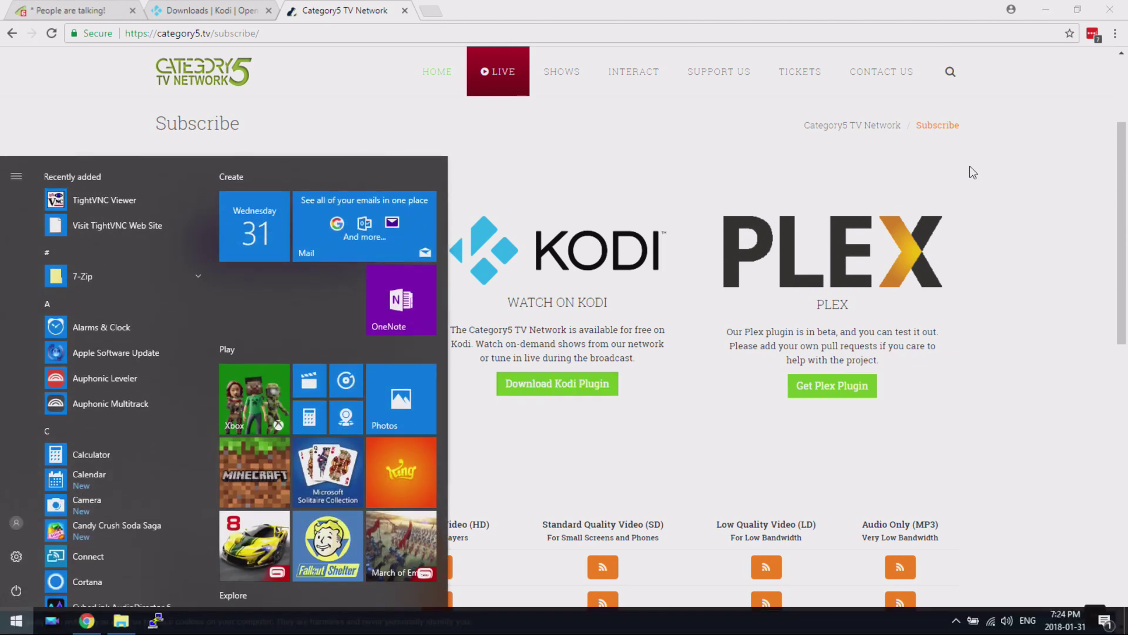
pyautogui.write('kodi')
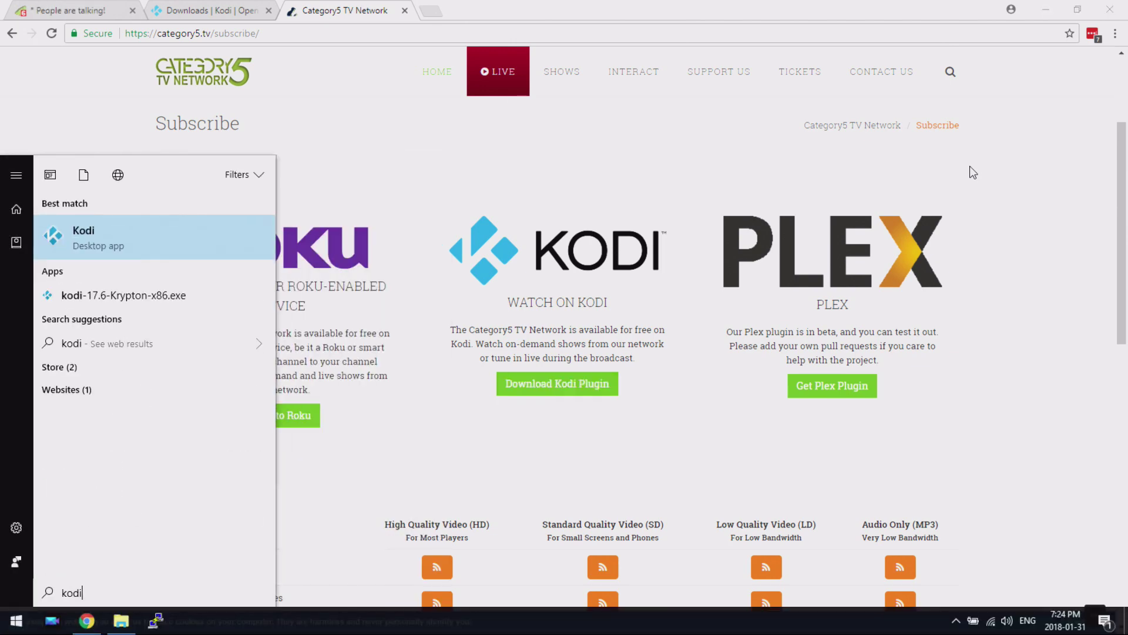
pyautogui.press('Return')
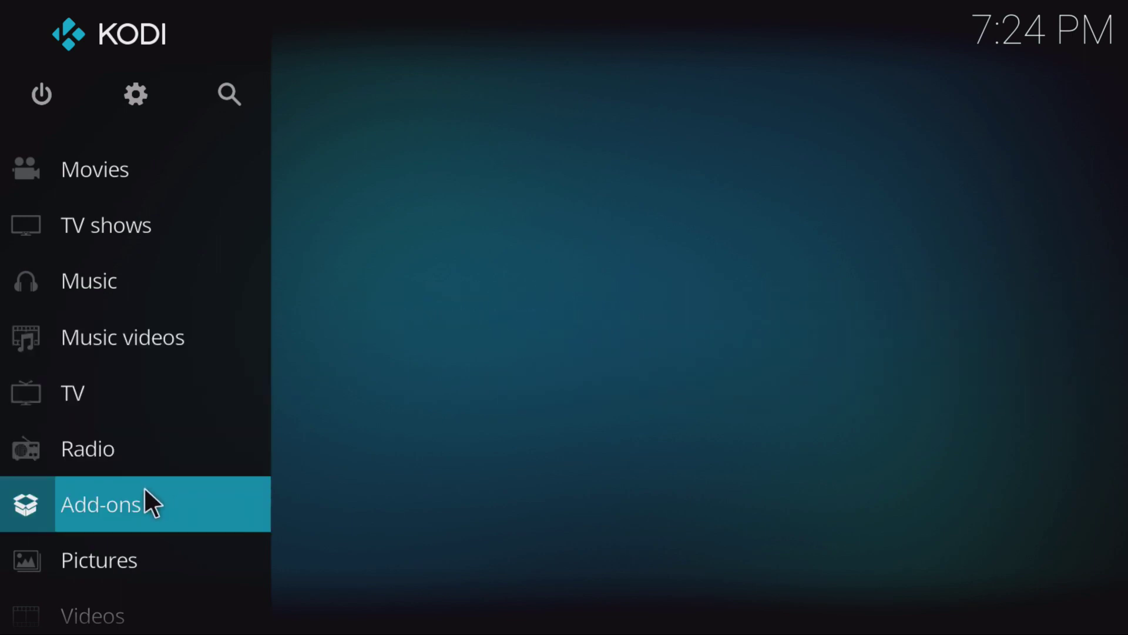
# Enter the Add-ons section from Kodi's main menu and go into My add-ons
pyautogui.click(185, 495)
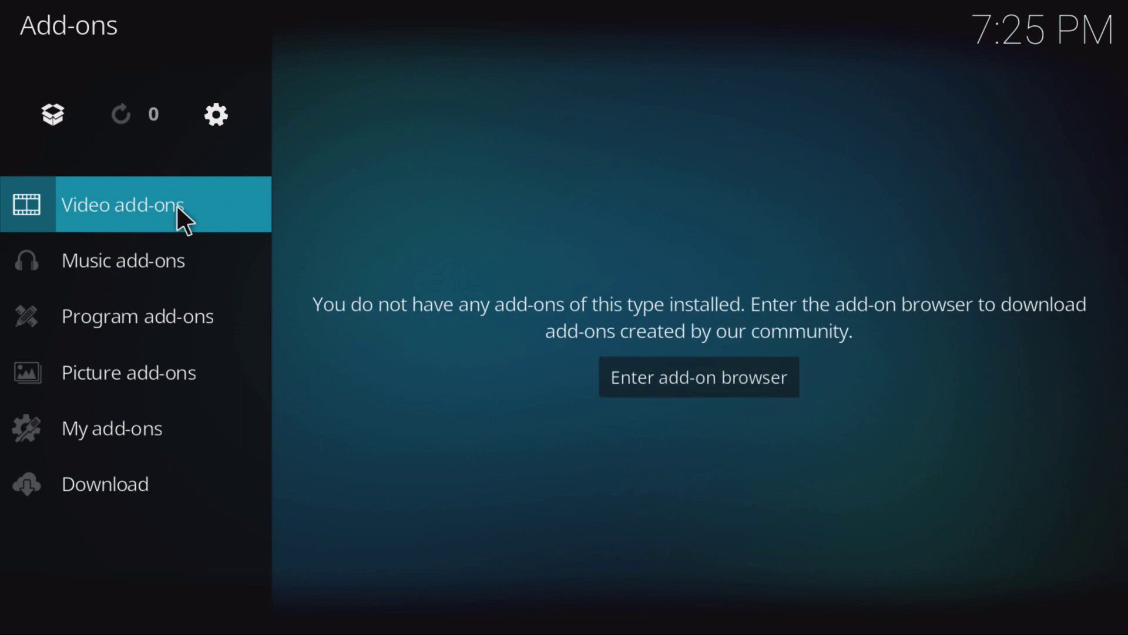
pyautogui.rightClick(417, 210)
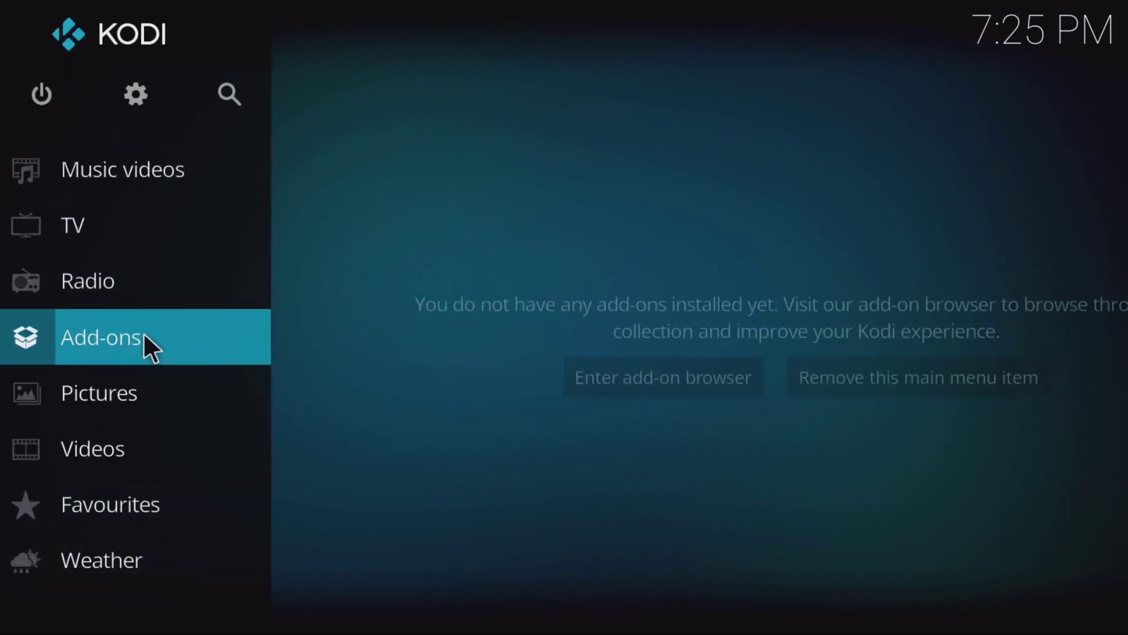
pyautogui.click(143, 332)
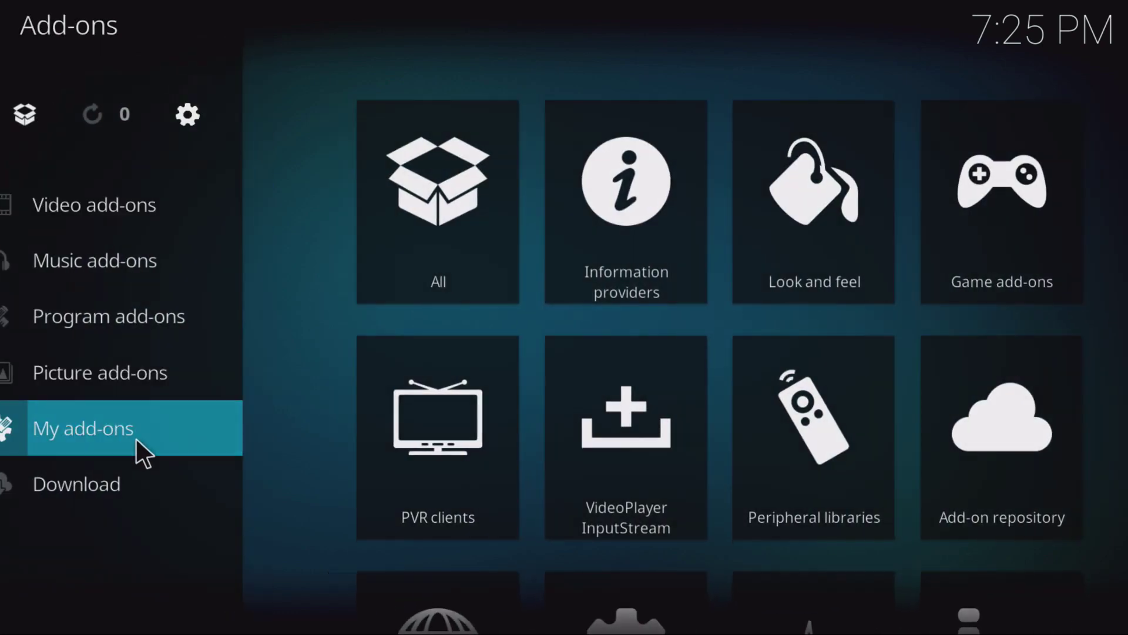
pyautogui.click(136, 439)
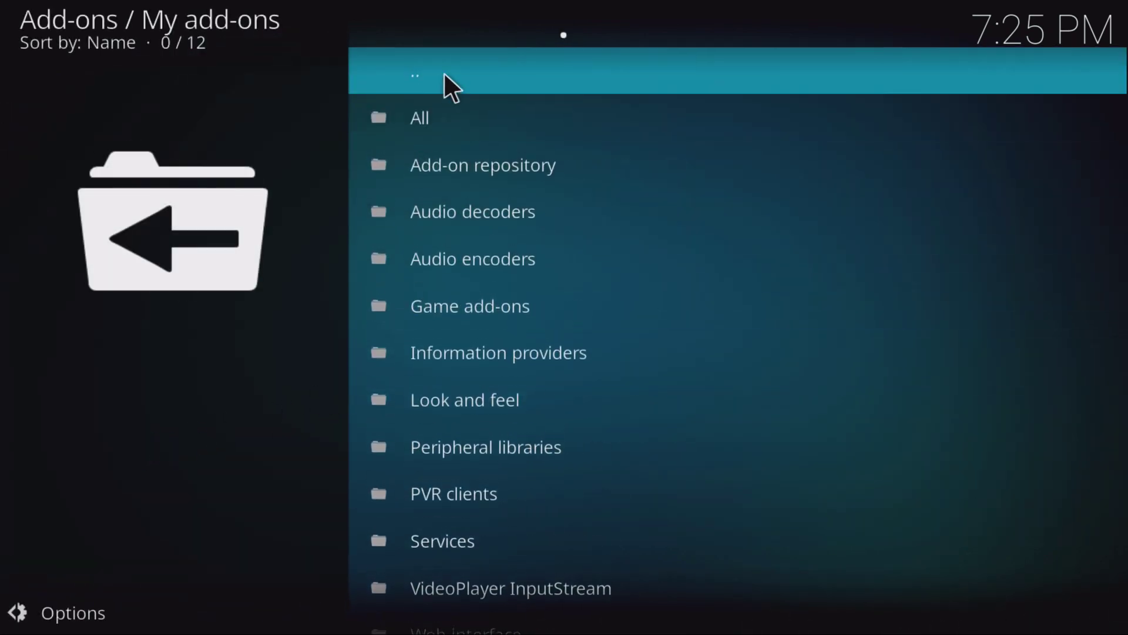
# Use the '..' entry to go up from My add-ons to the Add-on browser
pyautogui.click(445, 73)
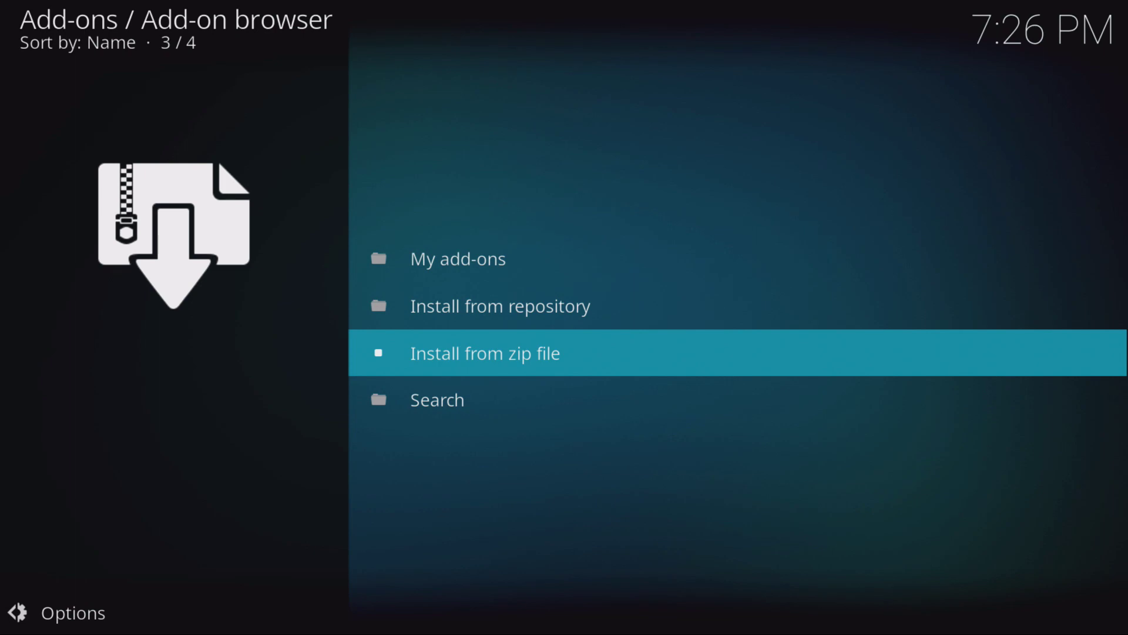
# Install plugin.video.category5-master.zip from C:\Users\<user>\Downloads using Install from zip file
pyautogui.click(460, 354)
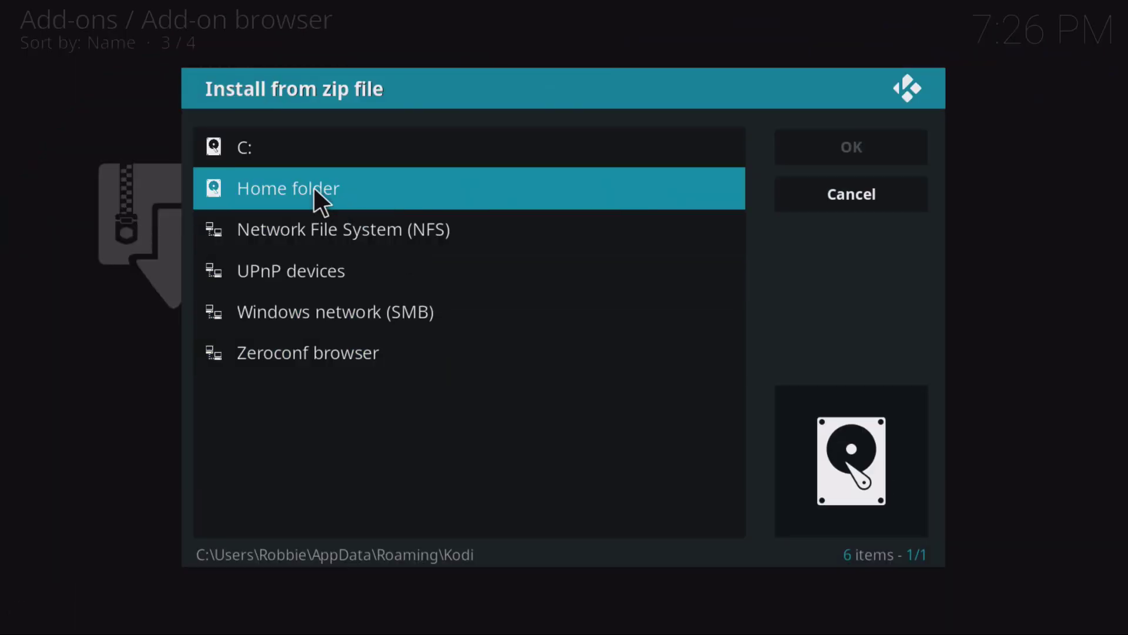
pyautogui.click(313, 189)
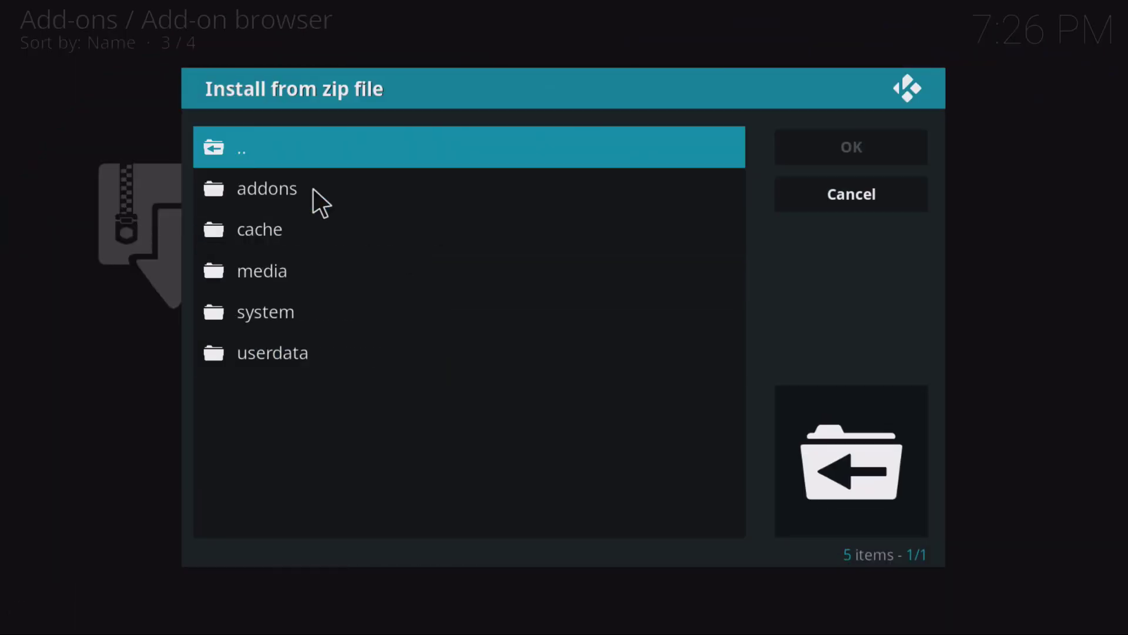
pyautogui.click(311, 154)
pyautogui.click(318, 154)
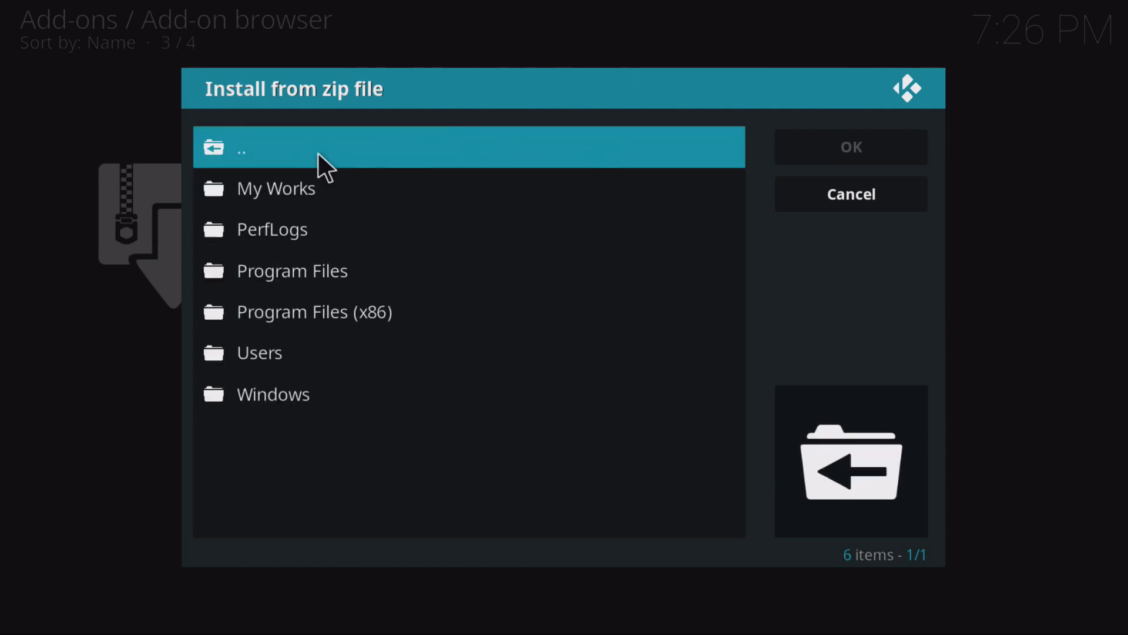
pyautogui.click(311, 348)
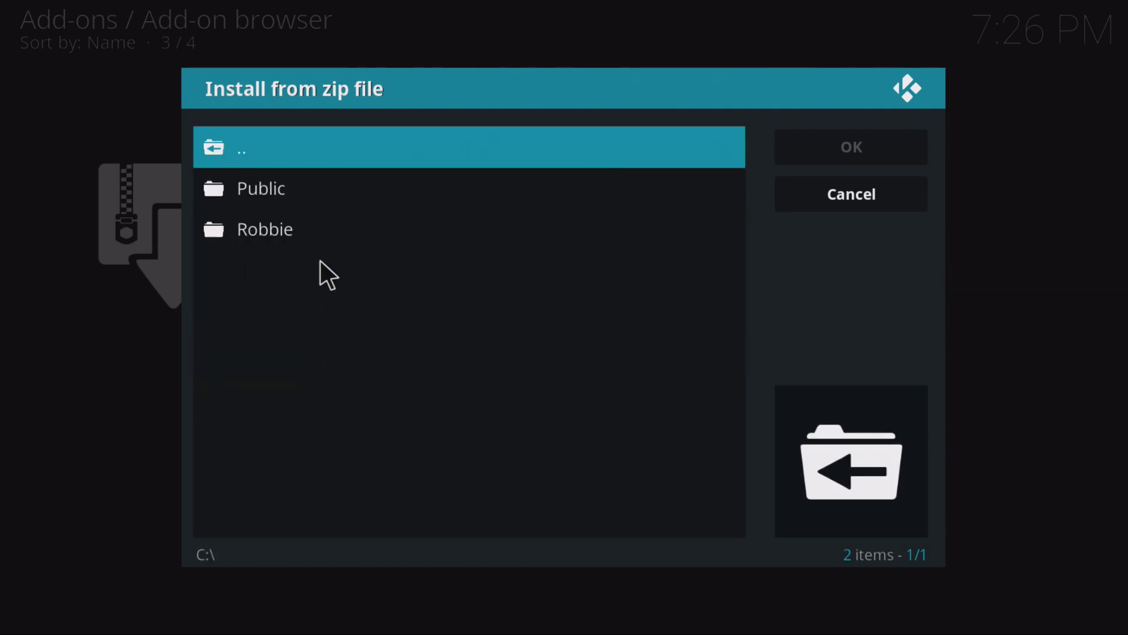
pyautogui.click(305, 228)
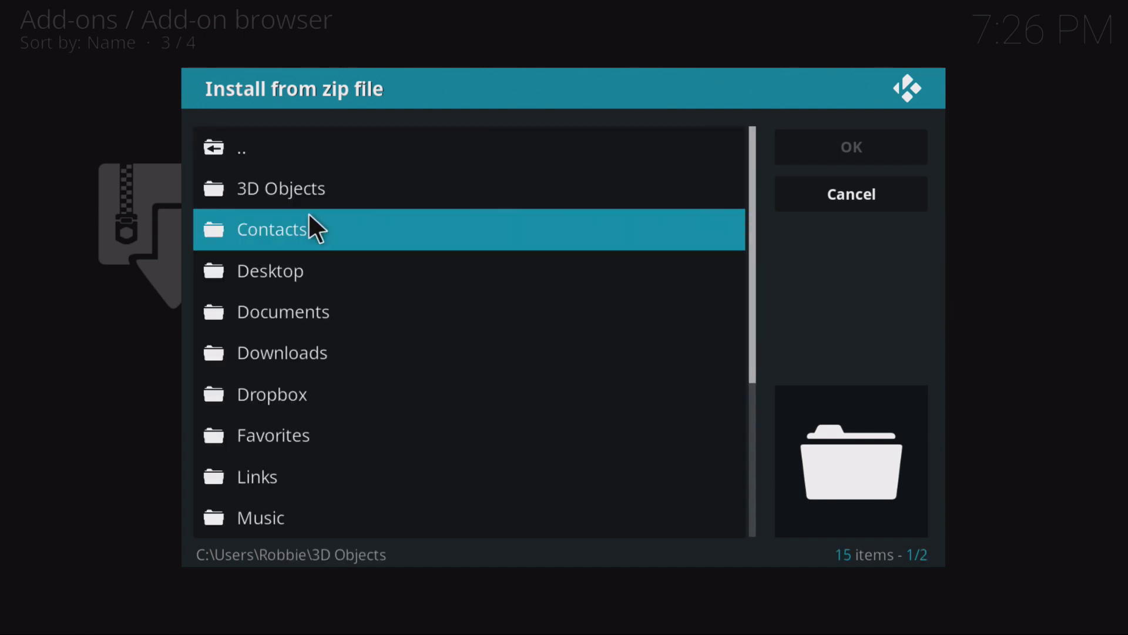
pyautogui.click(304, 341)
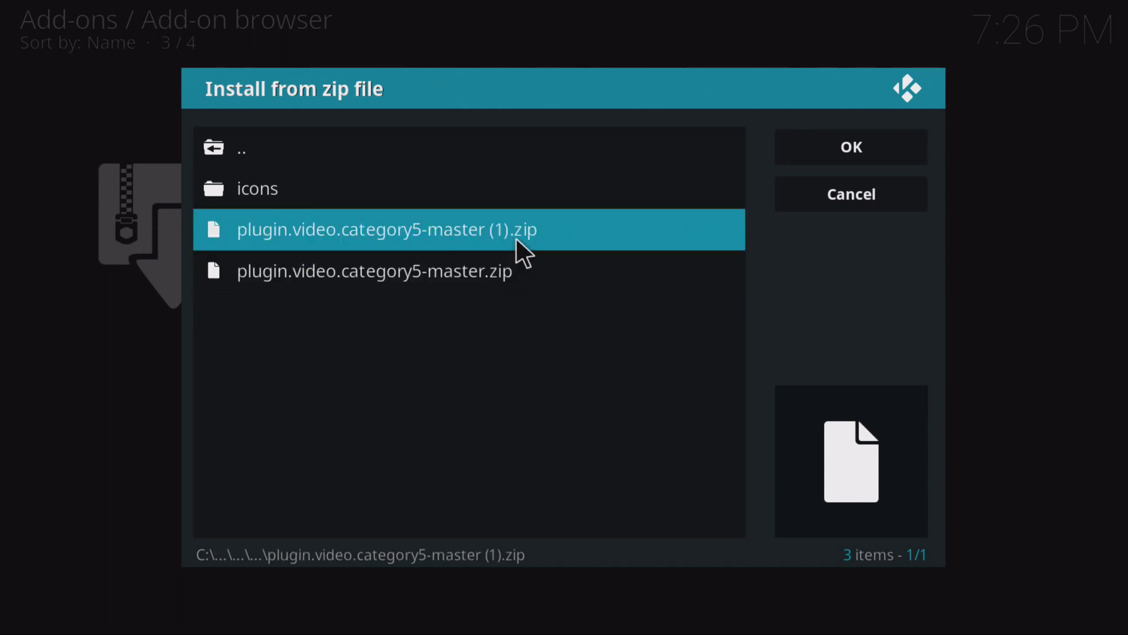
pyautogui.click(488, 268)
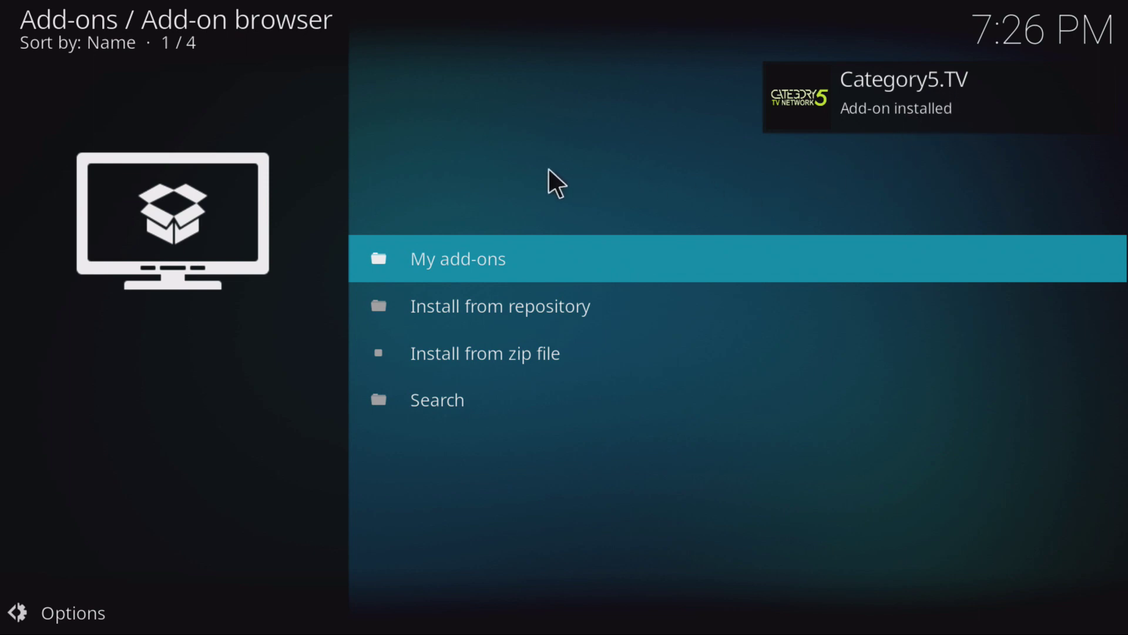
# Return to My add-ons and show Video add-ons, where the Category5.TV tile appears
pyautogui.press('Return')
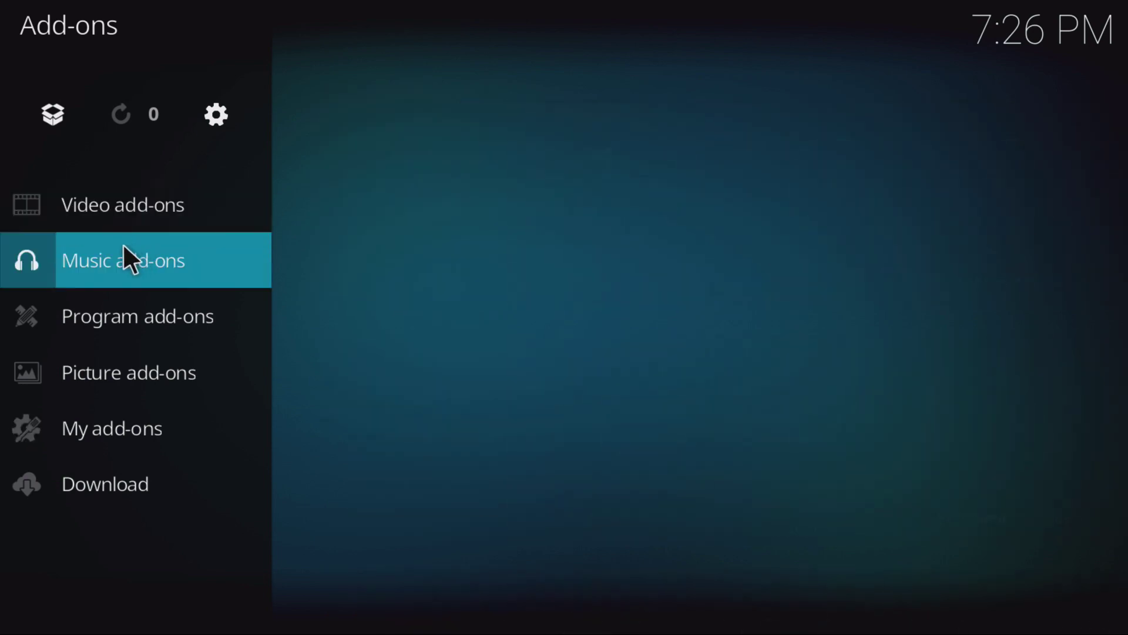
pyautogui.moveTo(118, 213)
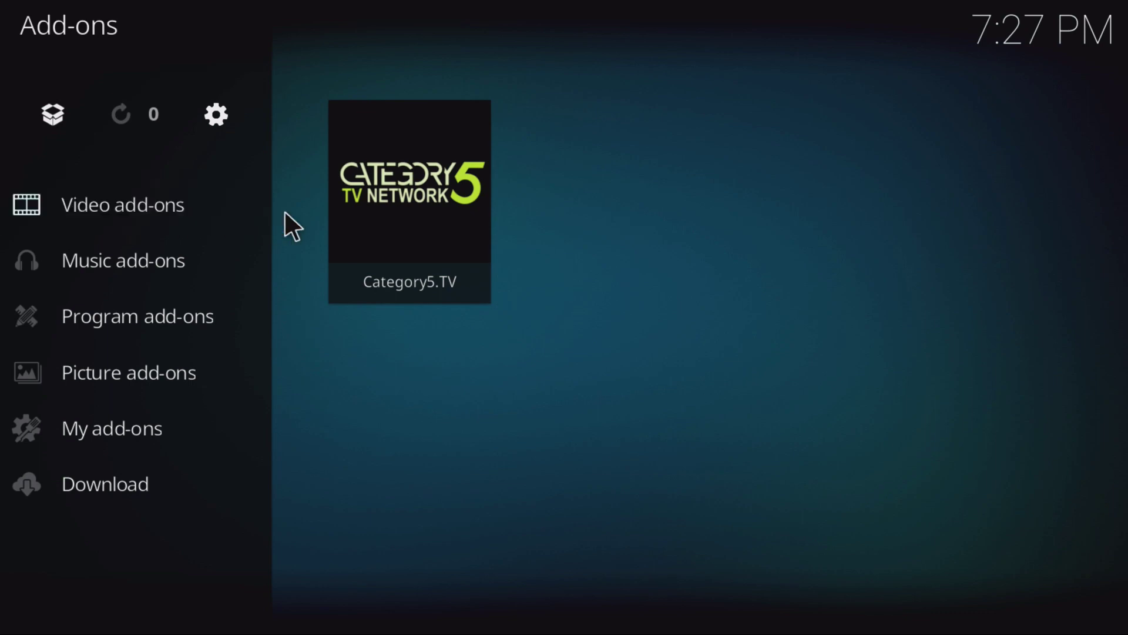
# Launch the Category5.TV tile from Video add-ons to list its ten shows
pyautogui.click(433, 200)
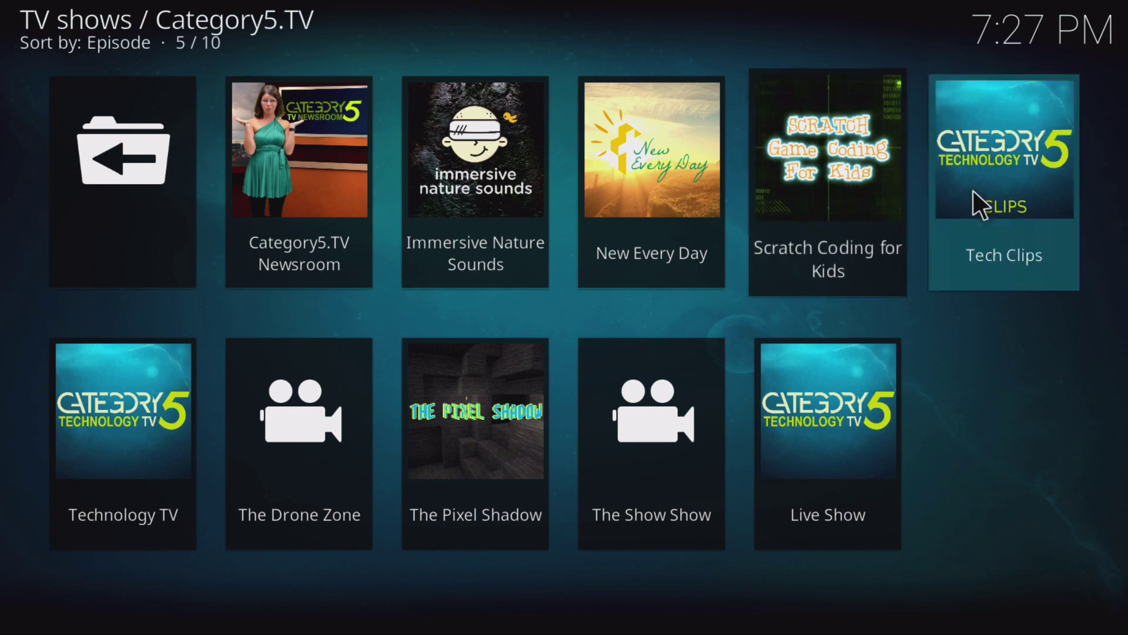
# Open Tech Clips Season 11, then leave and reopen Category5.TV to its 28-episode list
pyautogui.click(1016, 183)
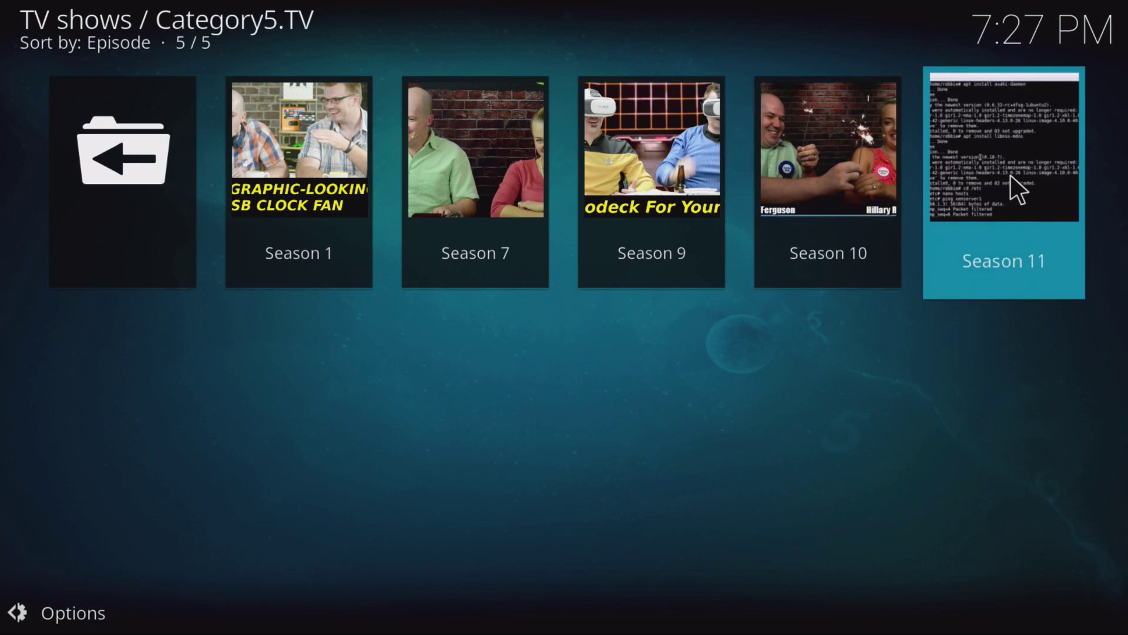
pyautogui.click(1011, 176)
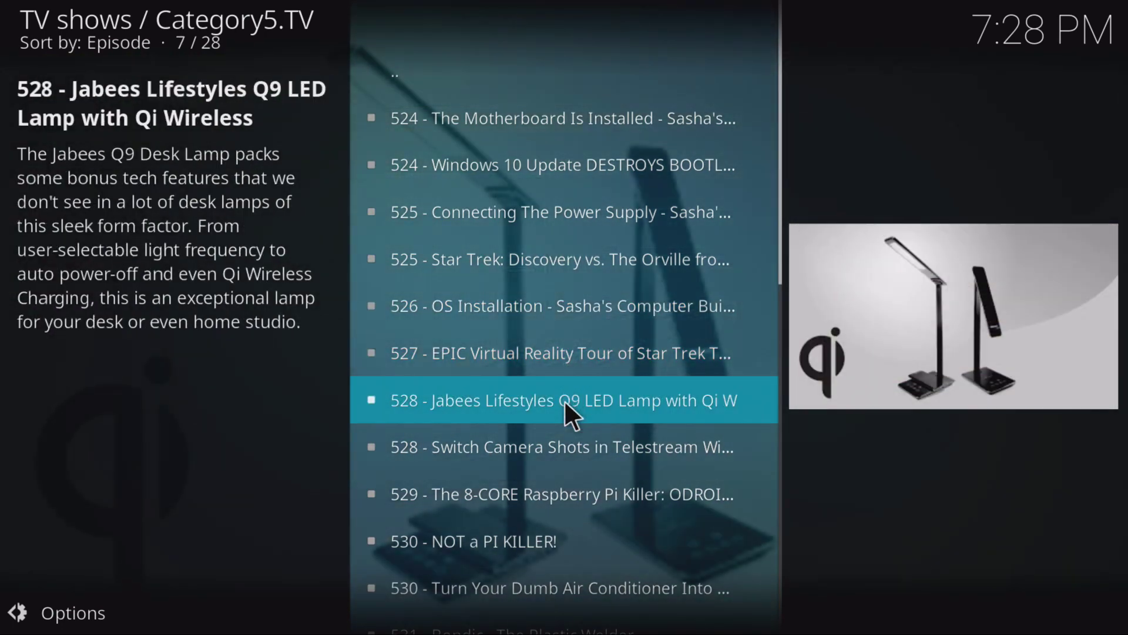
pyautogui.rightClick(307, 485)
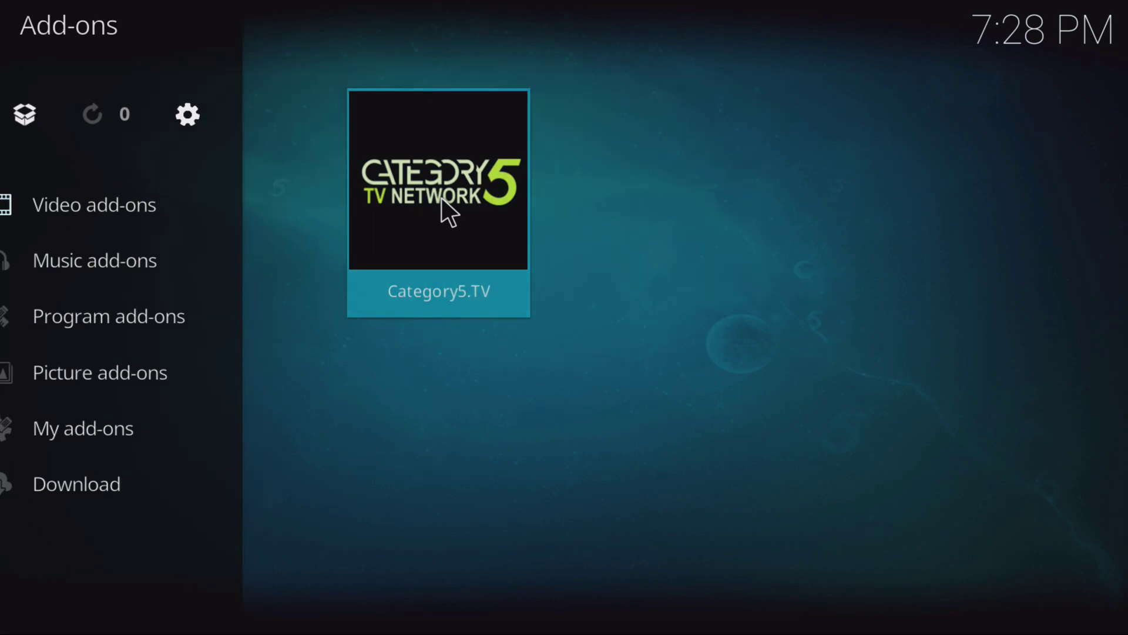
pyautogui.click(442, 197)
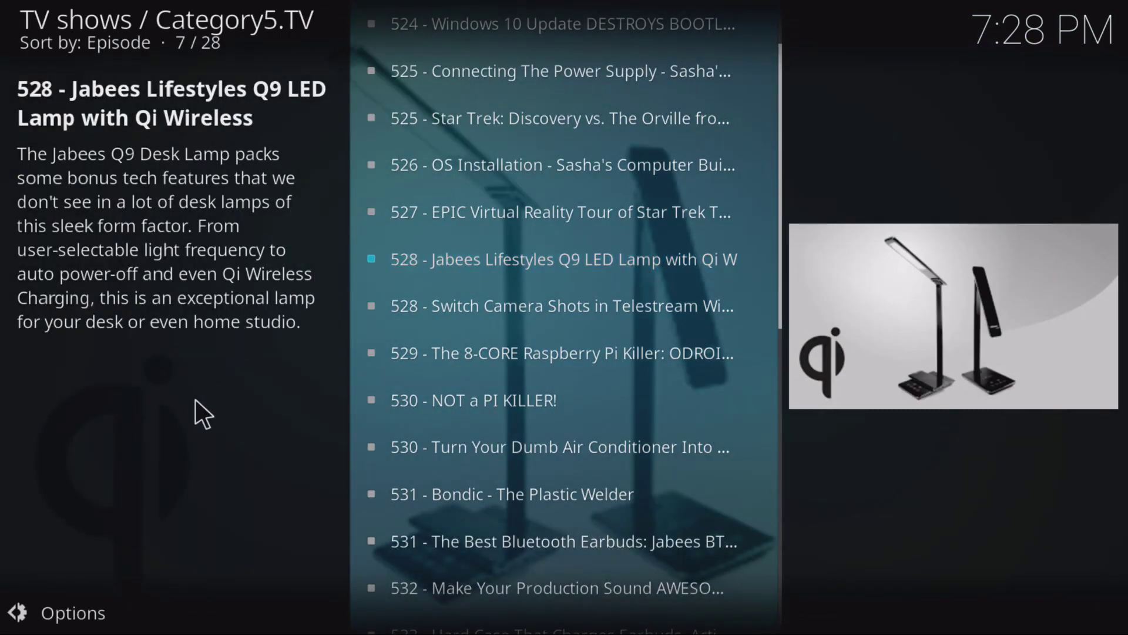
pyautogui.rightClick(181, 296)
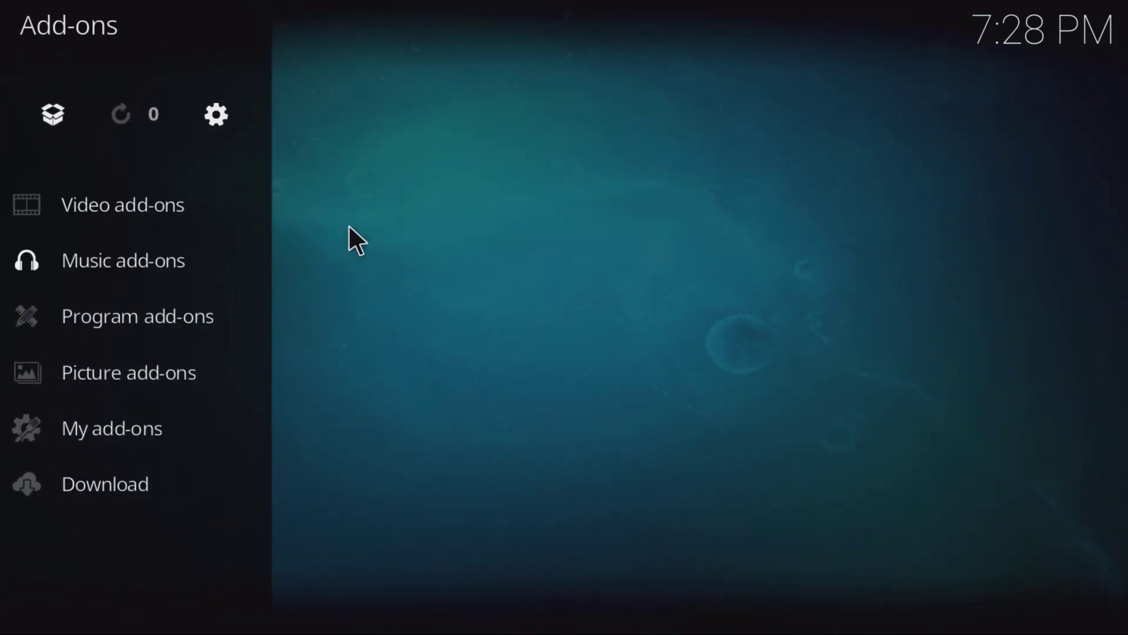
pyautogui.moveTo(202, 220)
pyautogui.click(385, 200)
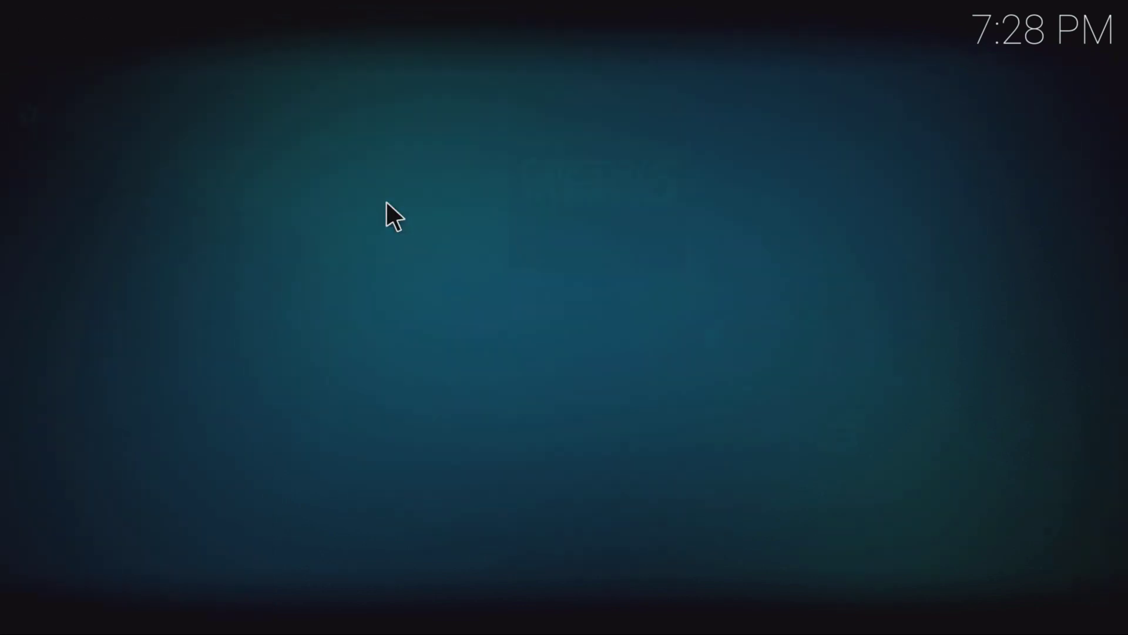
pyautogui.scroll(4, 473, 94)
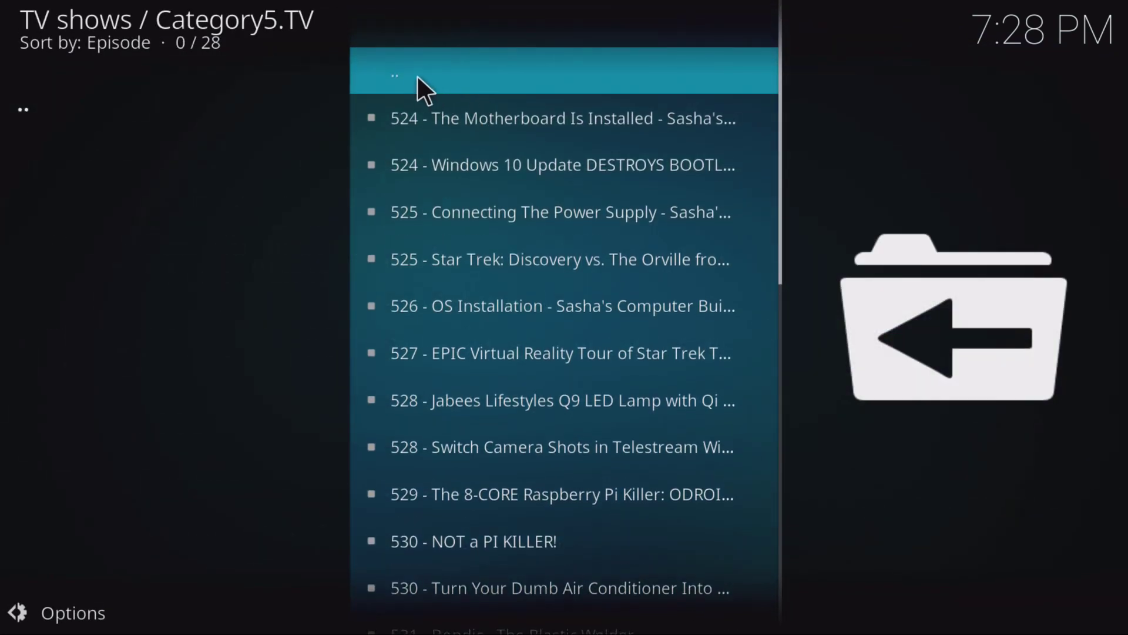
# Back up to the shows, open Technology TV Season 11, and play '536 - An Introduction to GIMP'
pyautogui.click(415, 74)
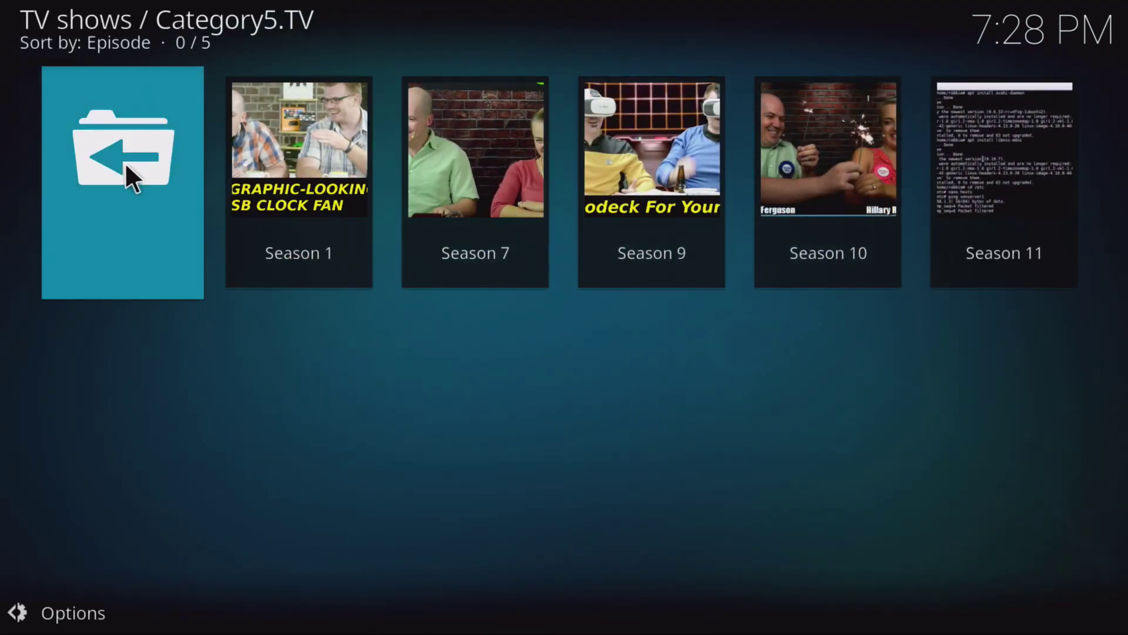
pyautogui.click(124, 161)
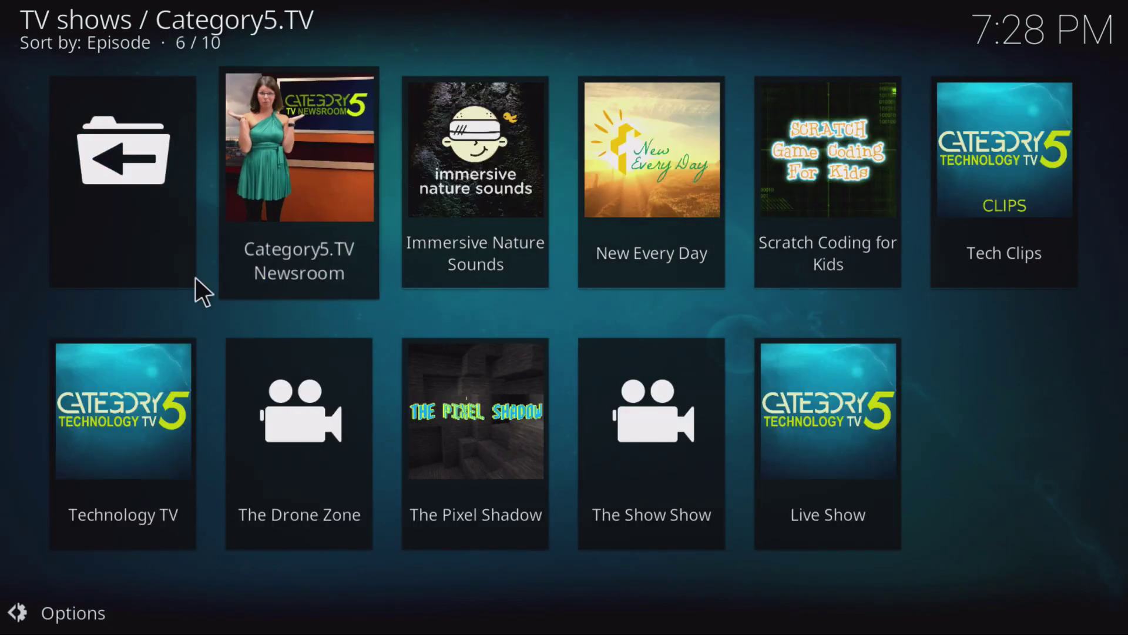
pyautogui.click(118, 383)
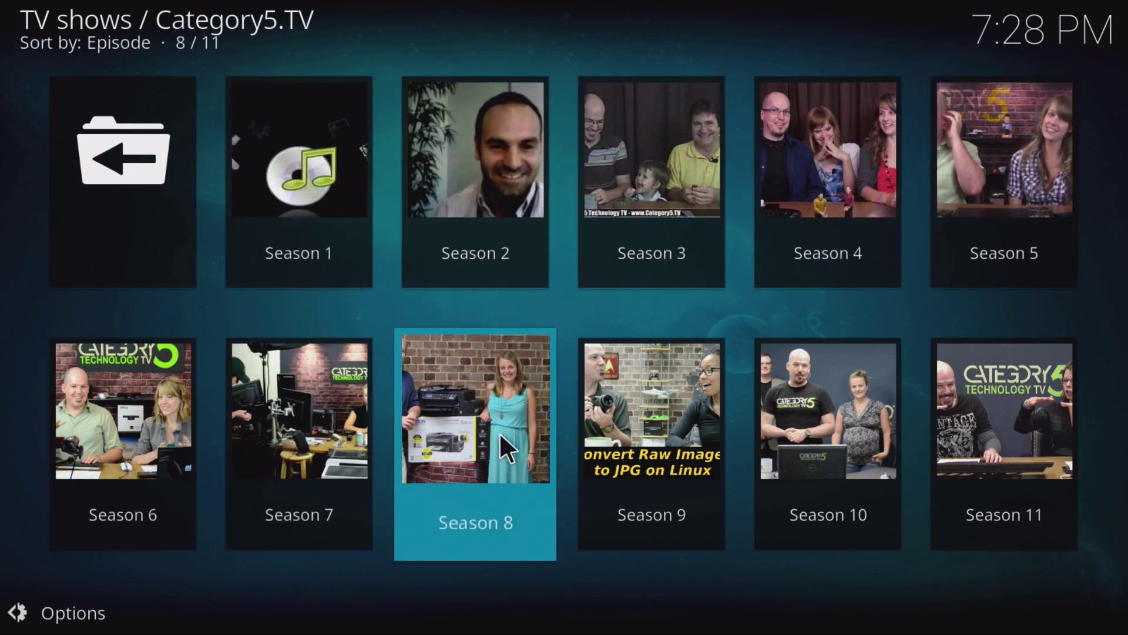
pyautogui.click(971, 406)
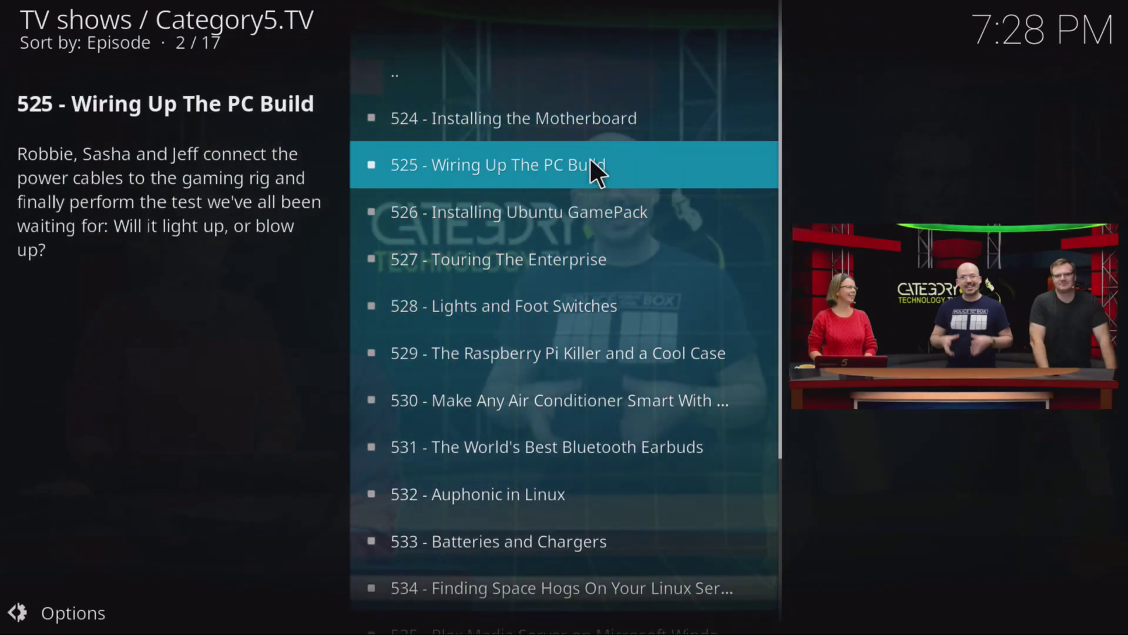
pyautogui.scroll(-6, 555, 309)
pyautogui.scroll(-5, 555, 322)
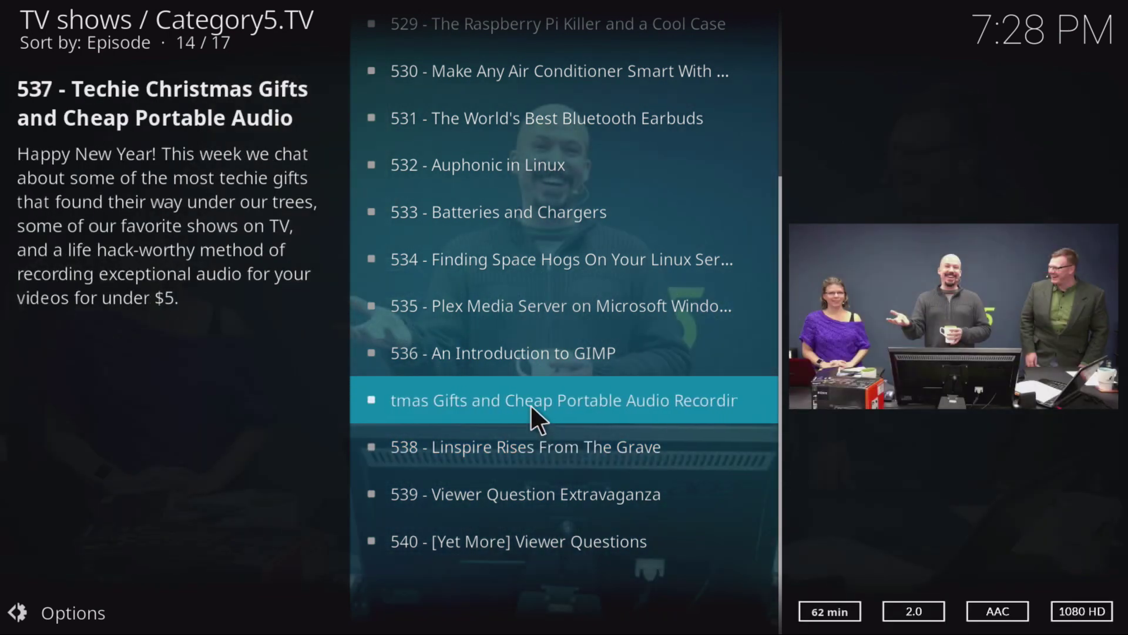
pyautogui.click(536, 352)
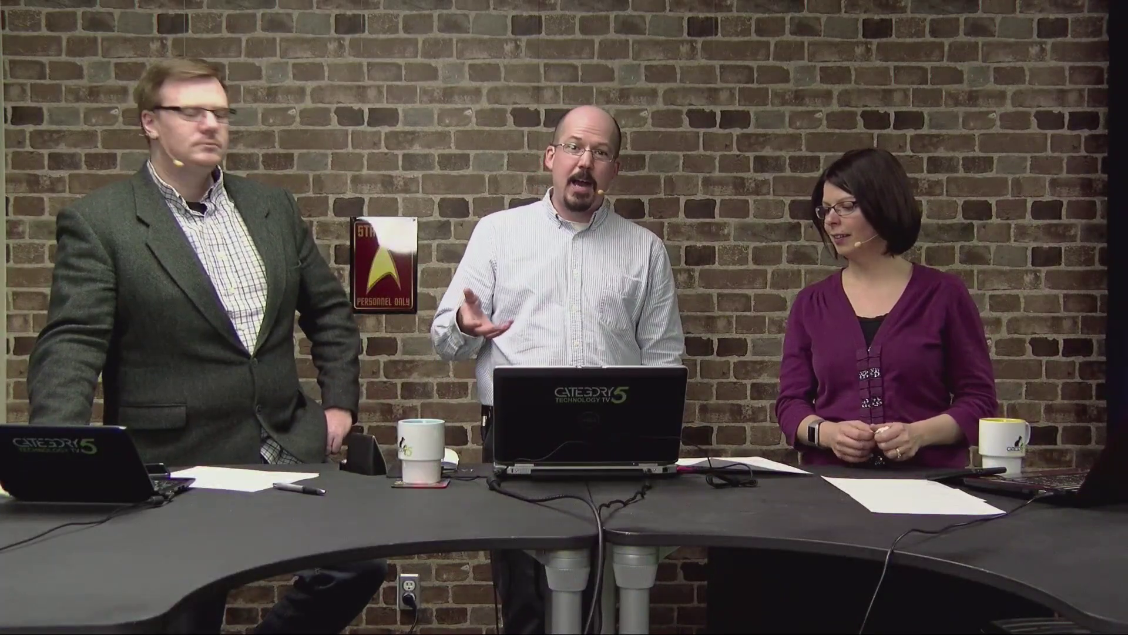